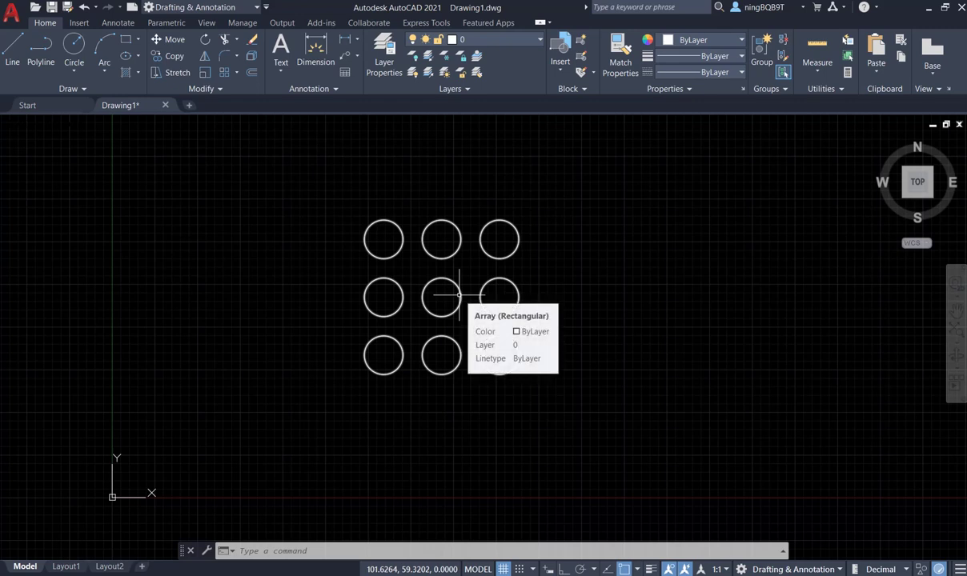
# Open the middle item of the rectangular circle array for source editing with ARRAYEDIT's Source option.
pyautogui.click(460, 295)
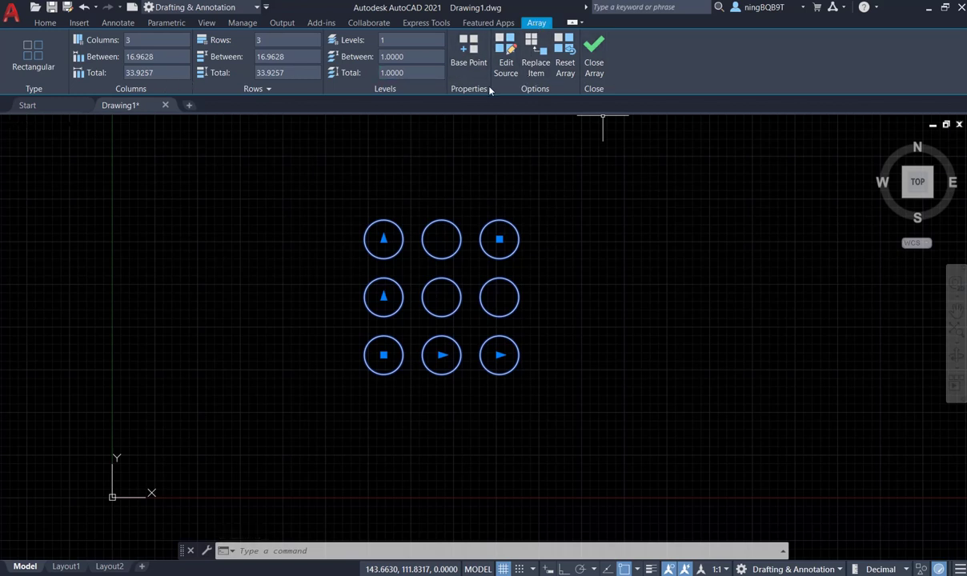
pyautogui.click(595, 58)
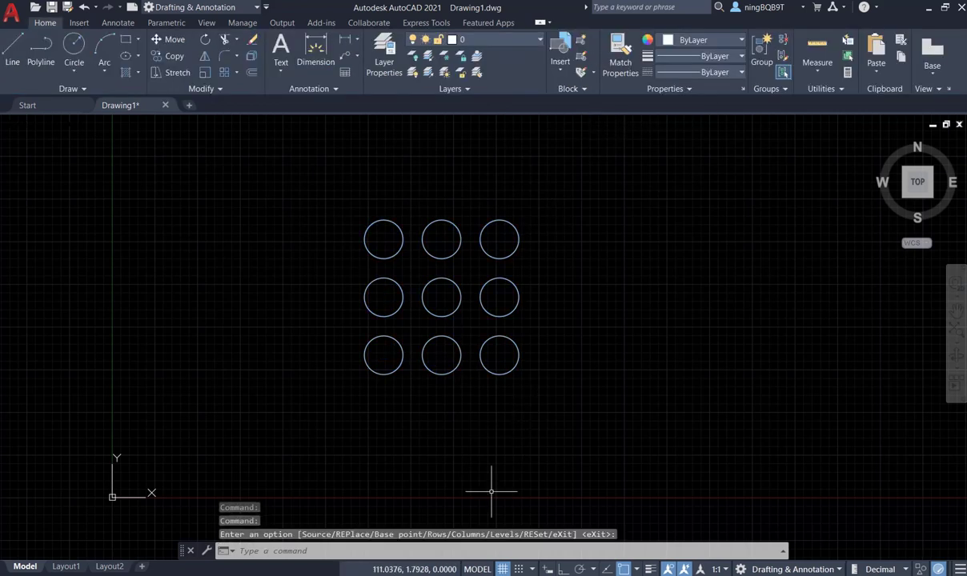
pyautogui.click(397, 554)
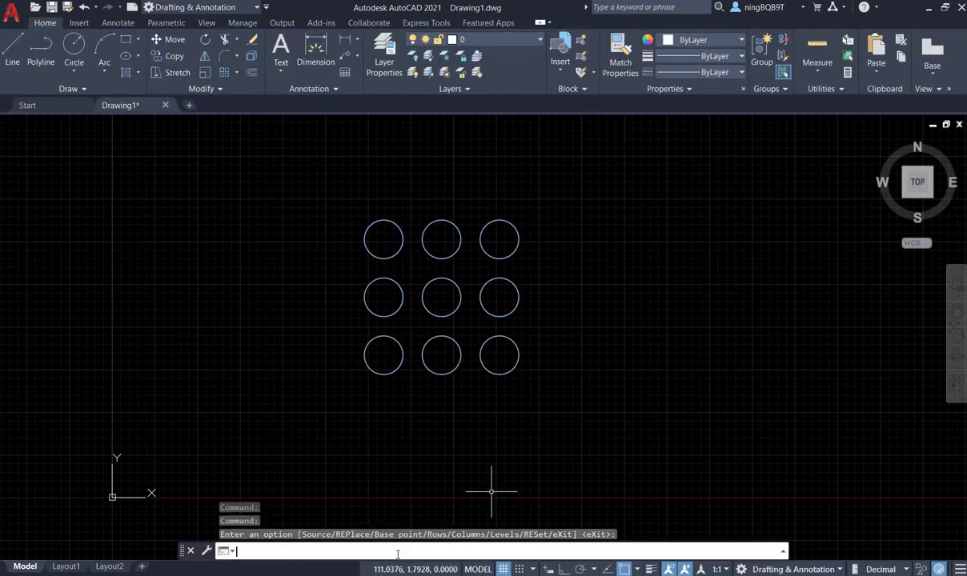
pyautogui.write('ar')
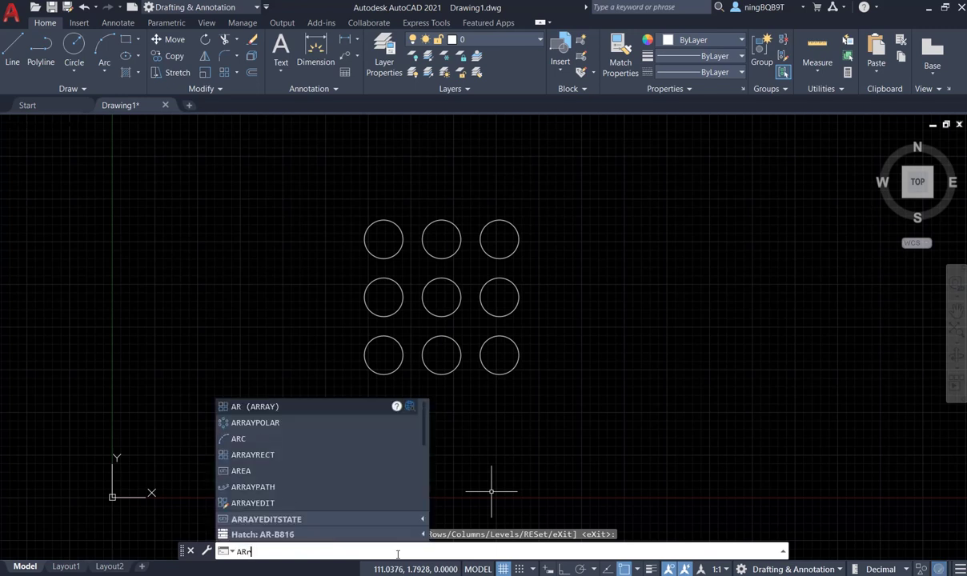
pyautogui.write('raye')
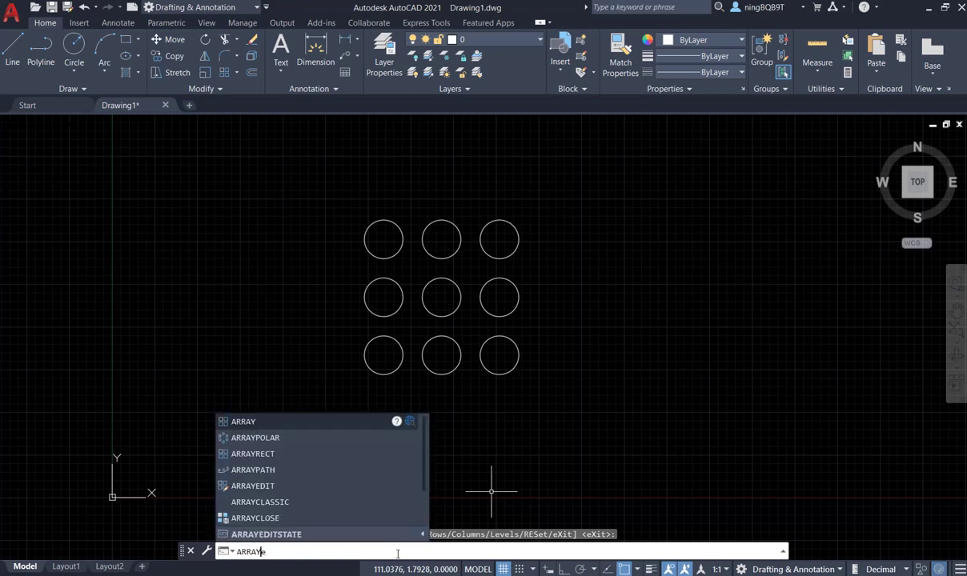
pyautogui.write('dit')
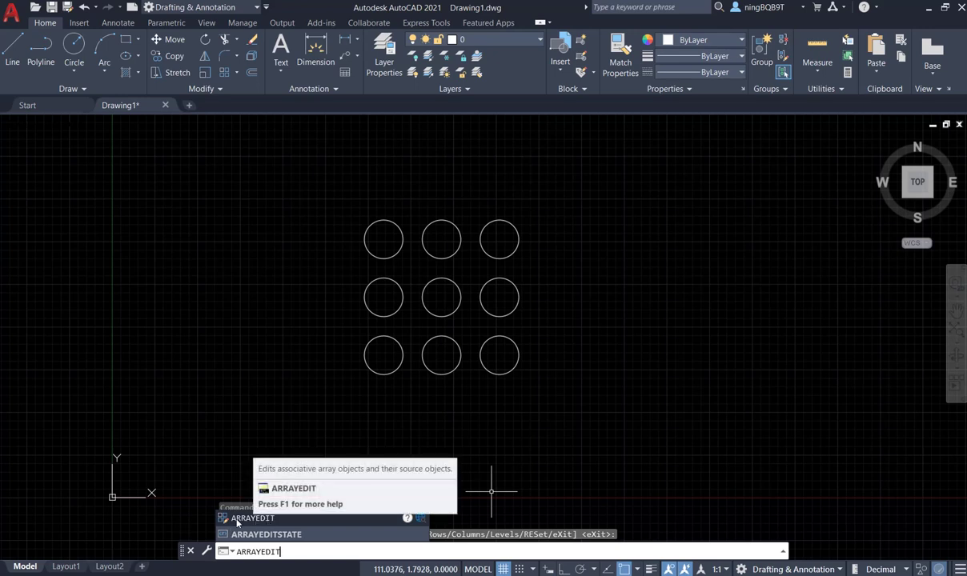
pyautogui.click(237, 520)
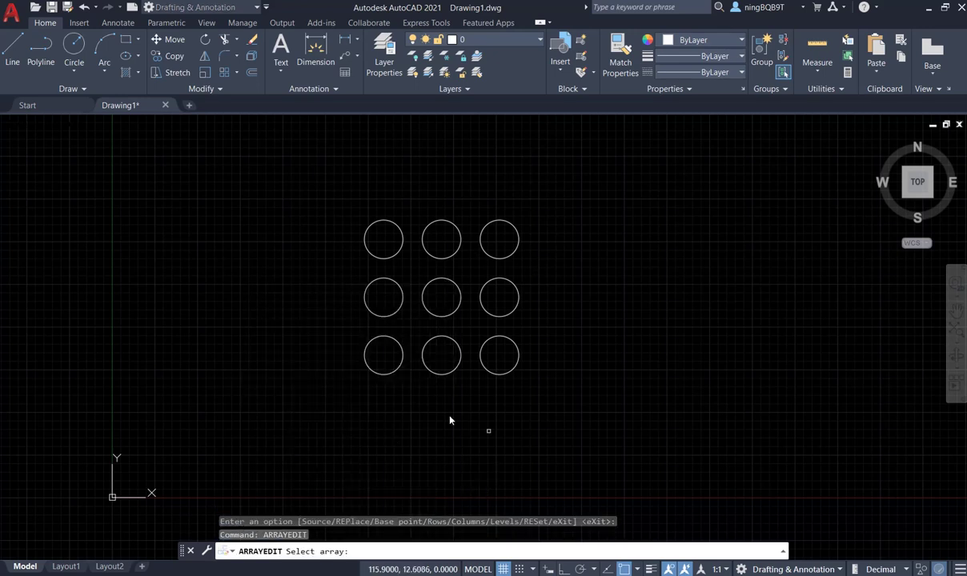
pyautogui.click(386, 373)
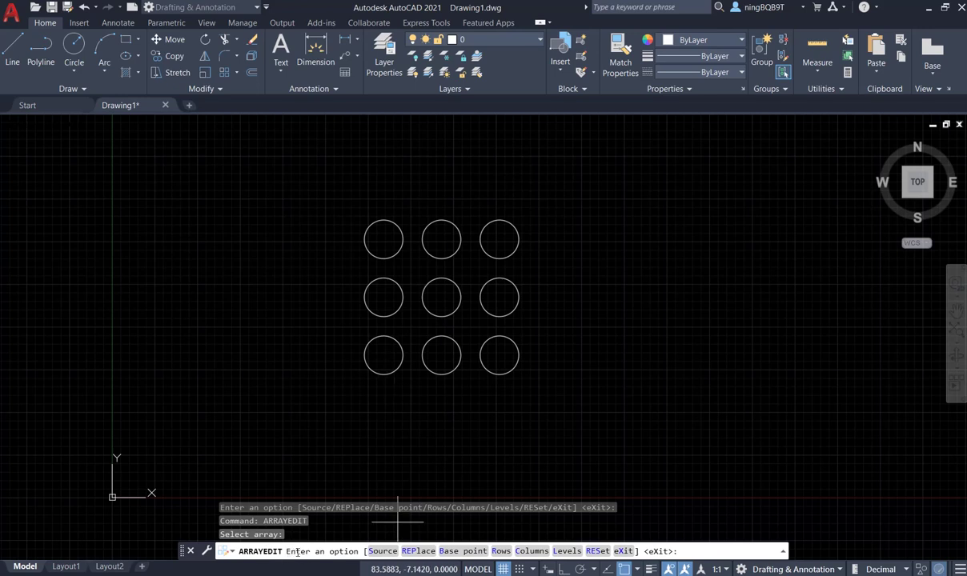
pyautogui.click(383, 552)
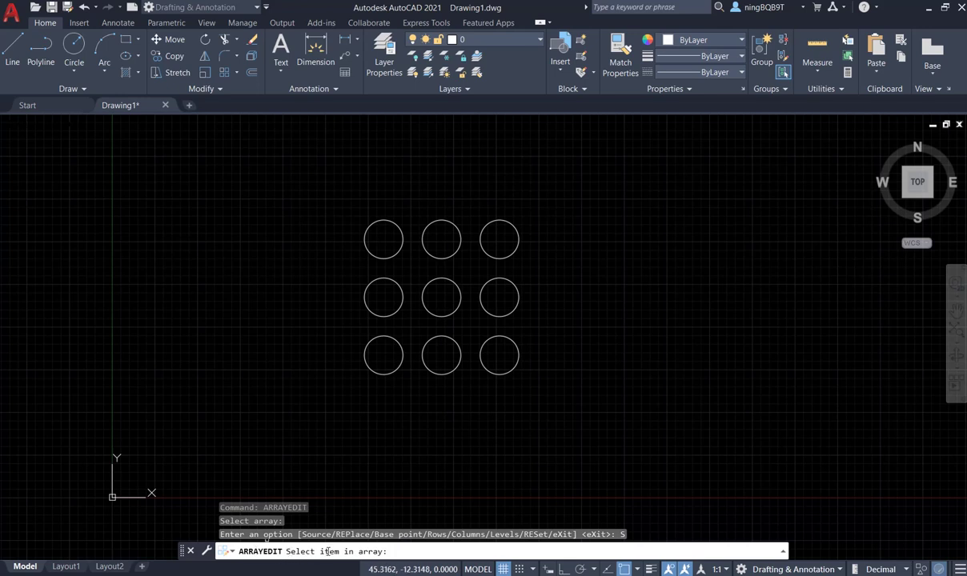
pyautogui.click(454, 314)
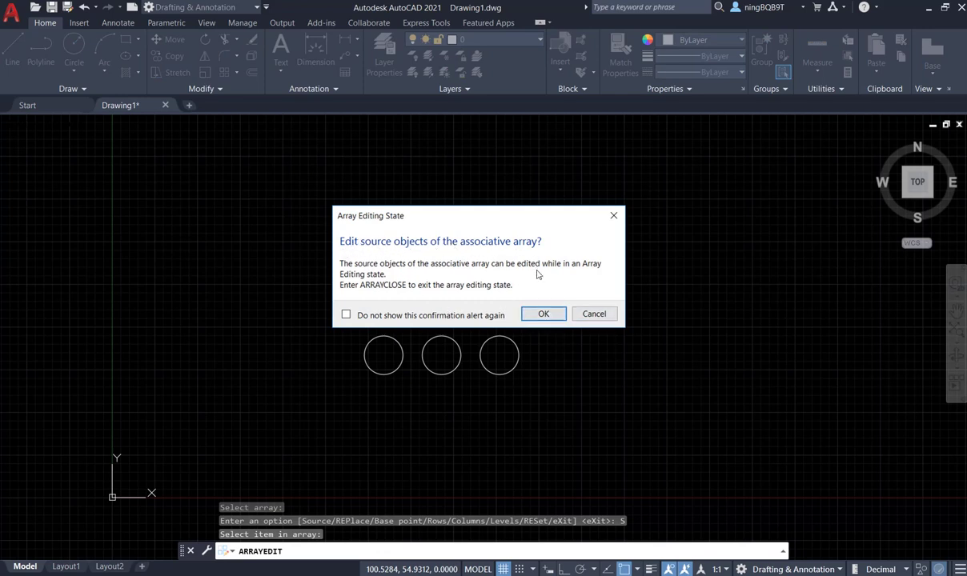
pyautogui.click(544, 314)
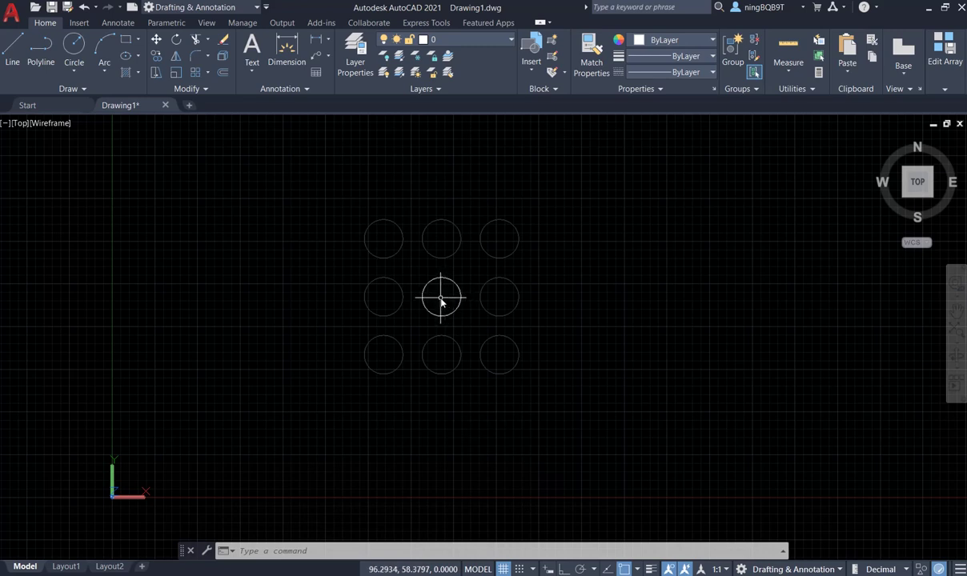
# Draw a circle of radius 3 concentric with the middle source circle of the array.
pyautogui.click(73, 46)
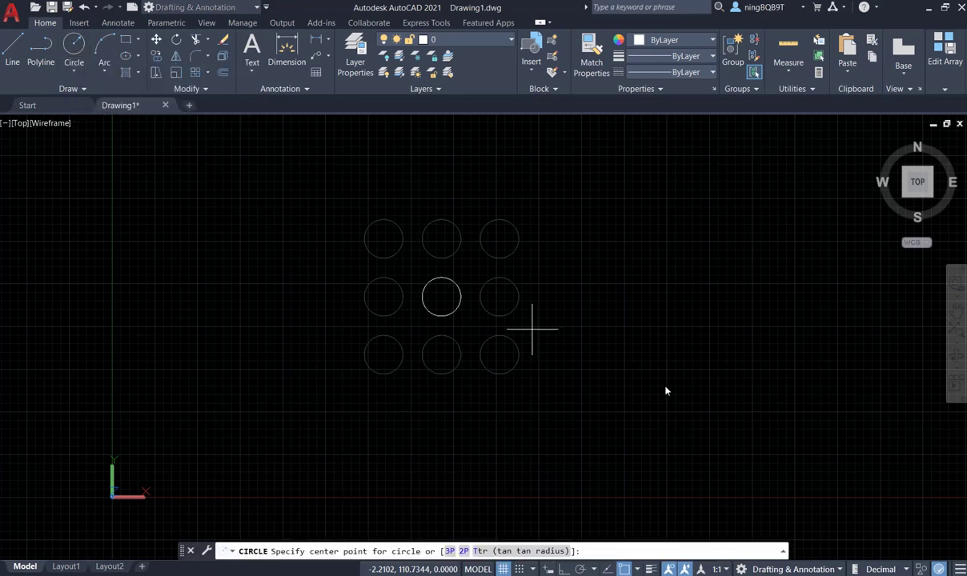
pyautogui.click(441, 298)
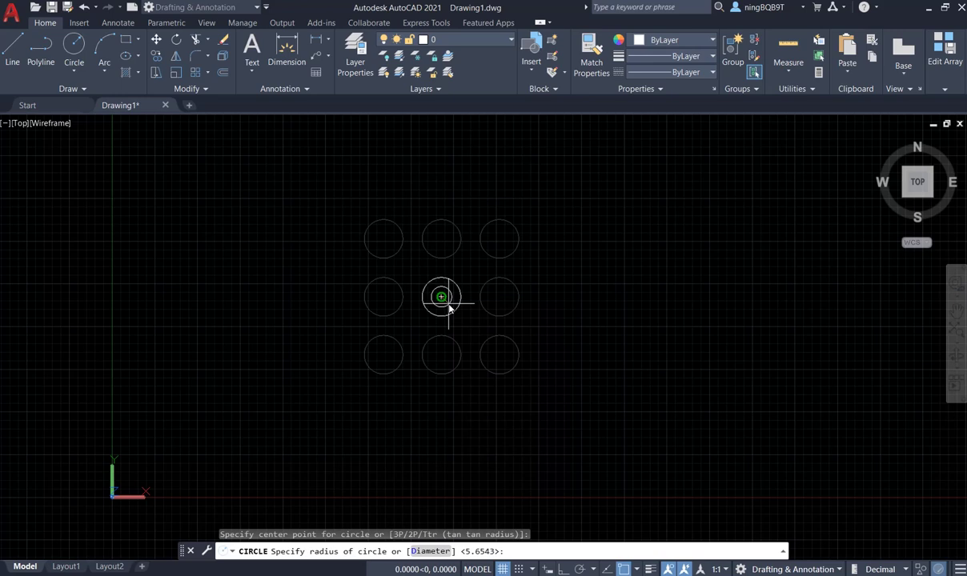
pyautogui.click(450, 305)
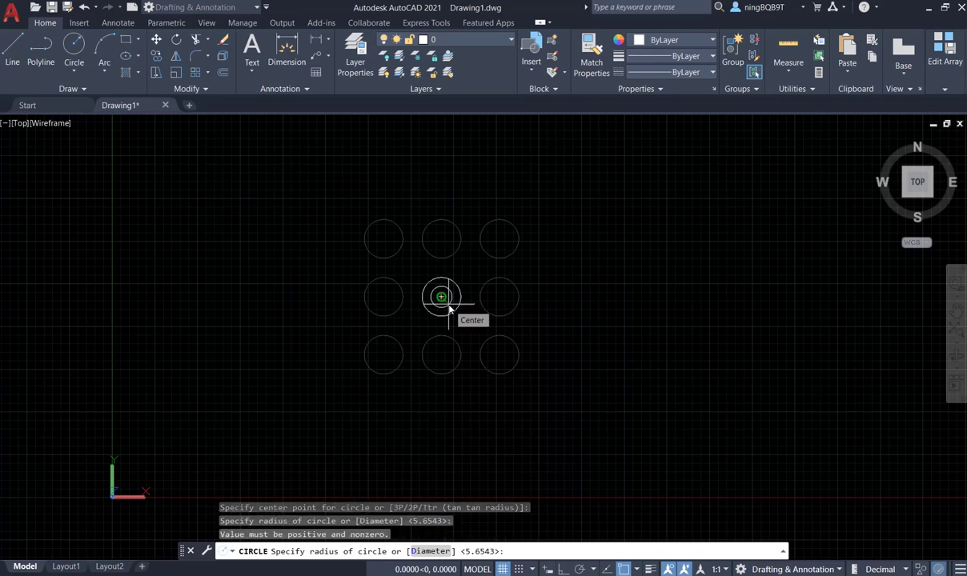
pyautogui.click(449, 306)
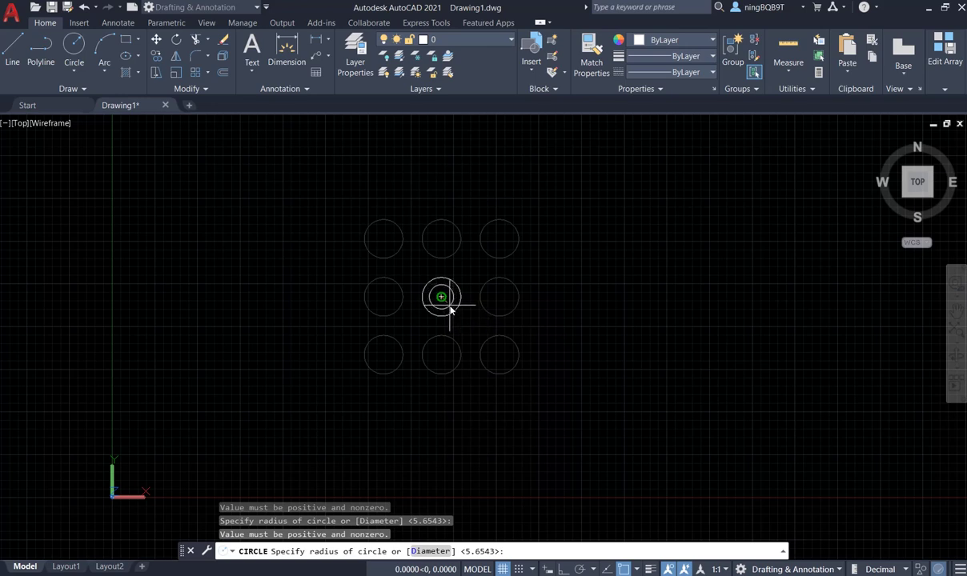
pyautogui.write('3')
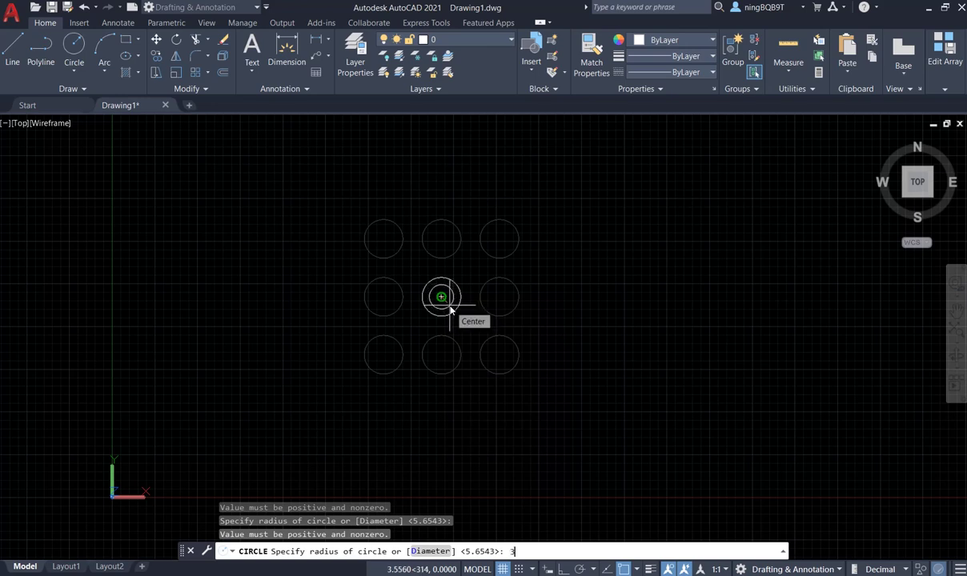
pyautogui.press('Return')
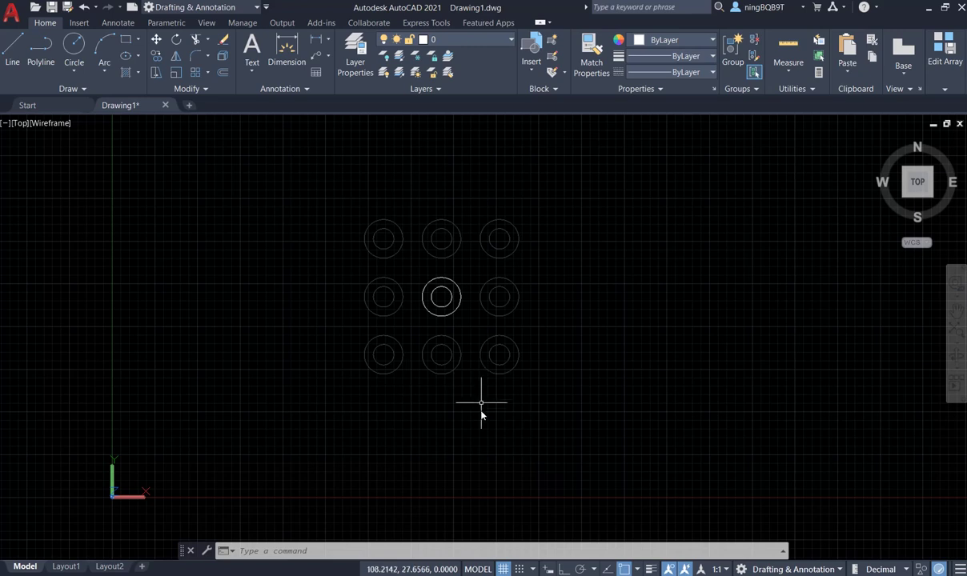
# Close the array editing session and save the edits to the array.
pyautogui.rightClick(566, 296)
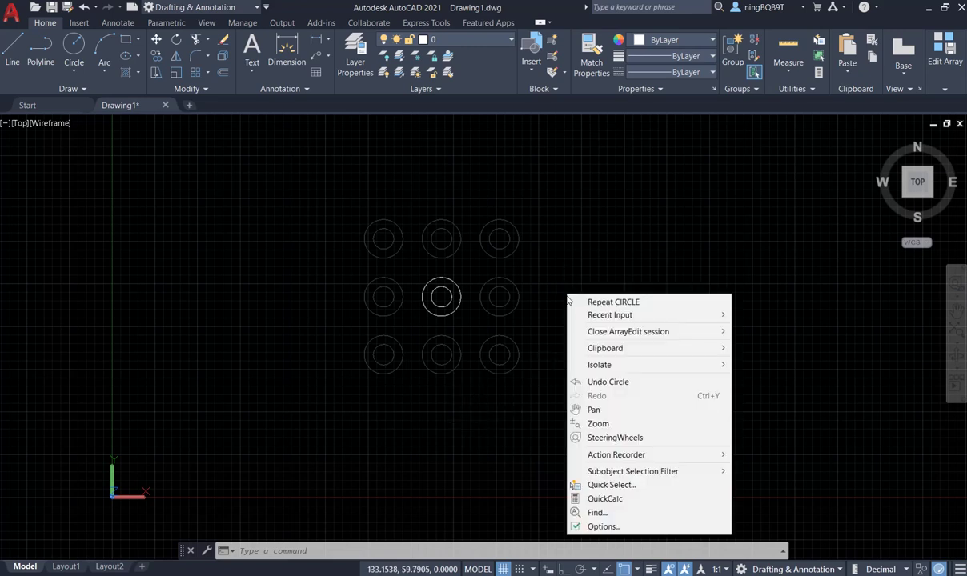
pyautogui.moveTo(597, 335)
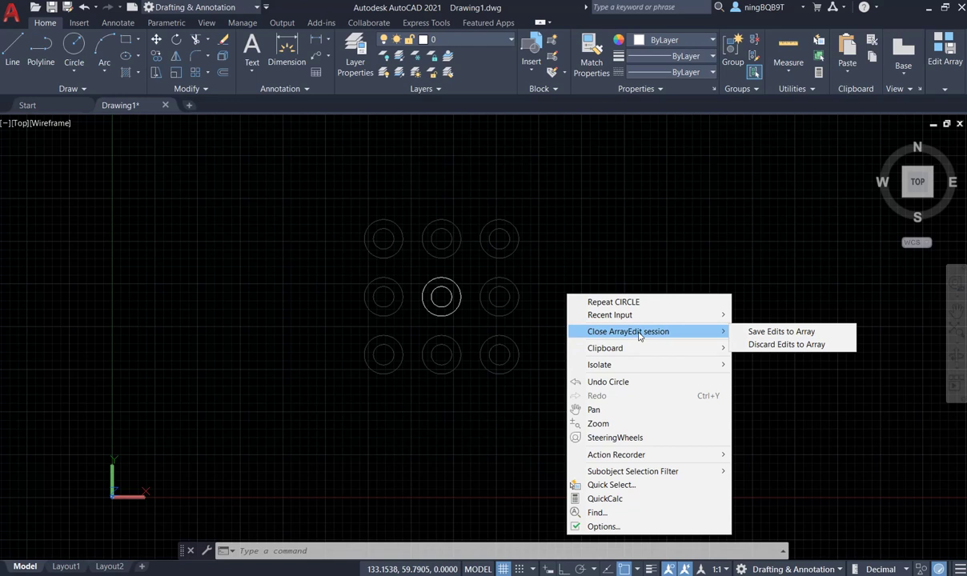
pyautogui.click(751, 335)
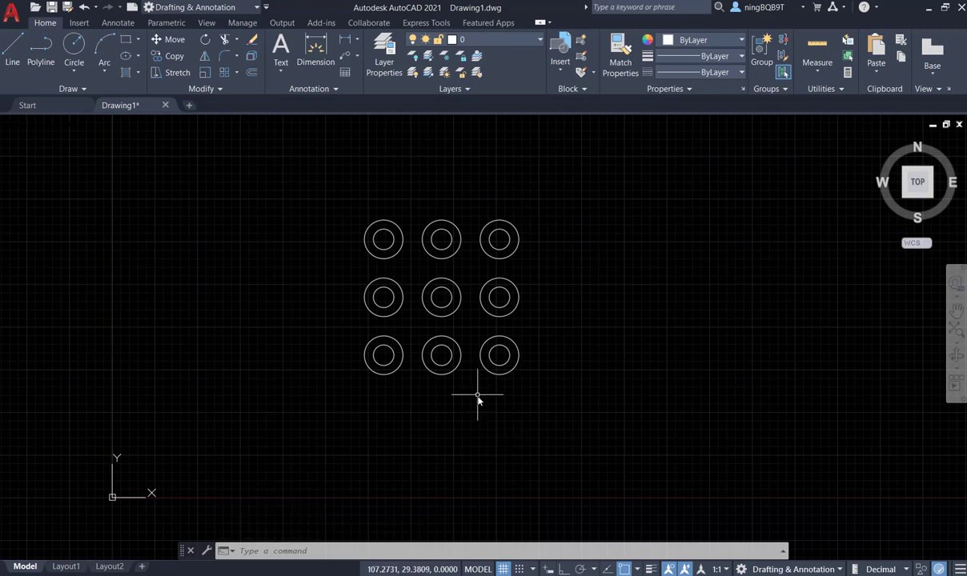
pyautogui.click(401, 547)
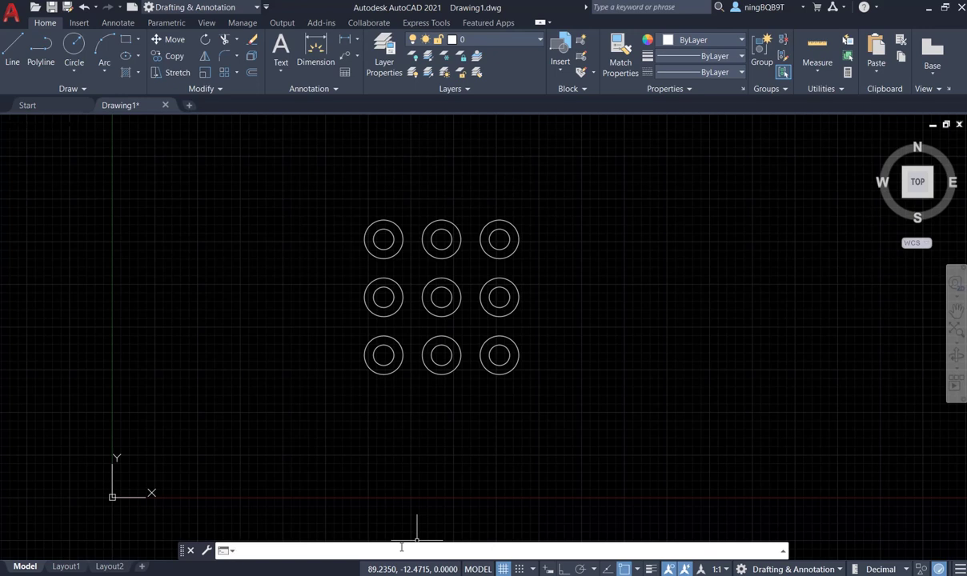
pyautogui.write('arrayedit')
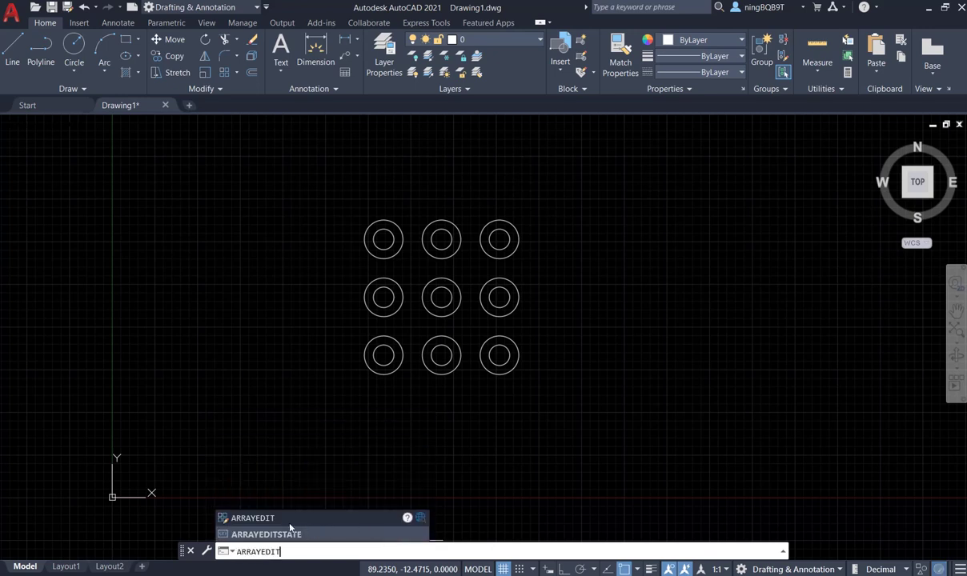
pyautogui.click(246, 521)
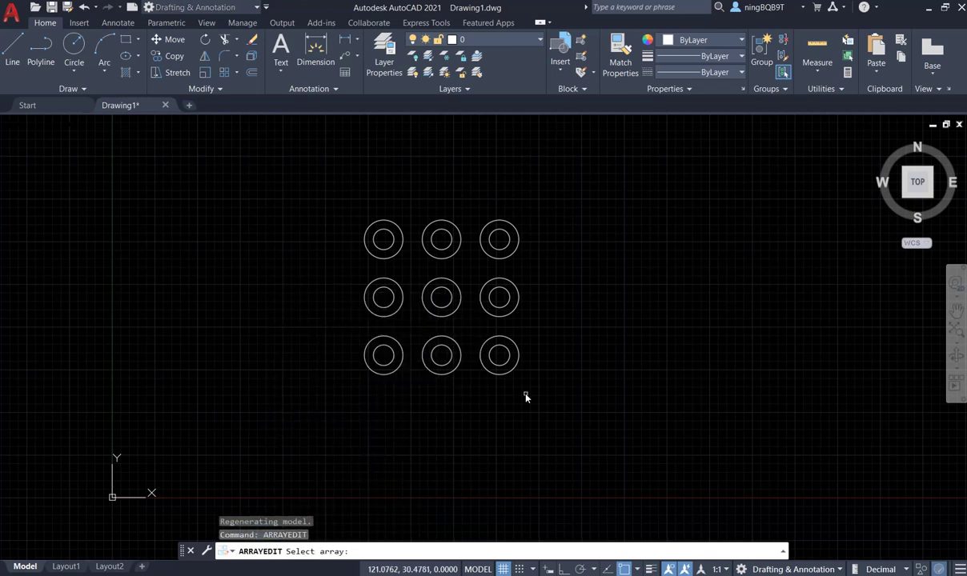
pyautogui.click(449, 374)
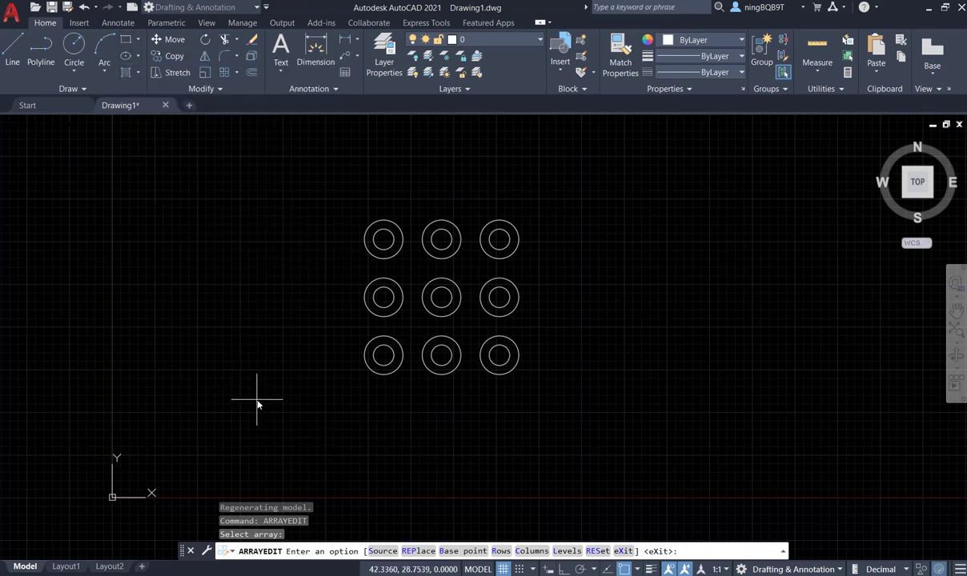
pyautogui.click(624, 552)
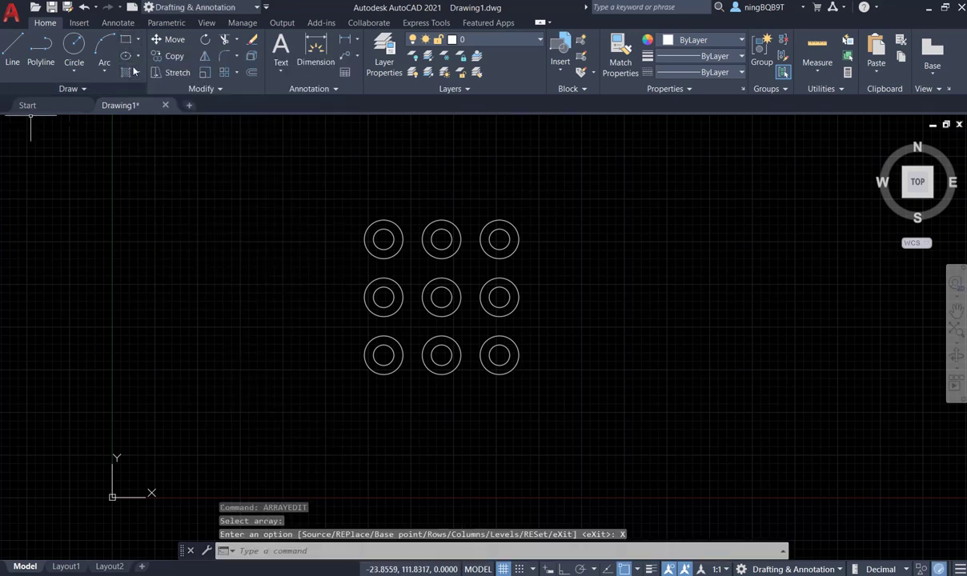
# Draw a small, roughly square rectangle below and to the left of the circle array.
pyautogui.click(126, 41)
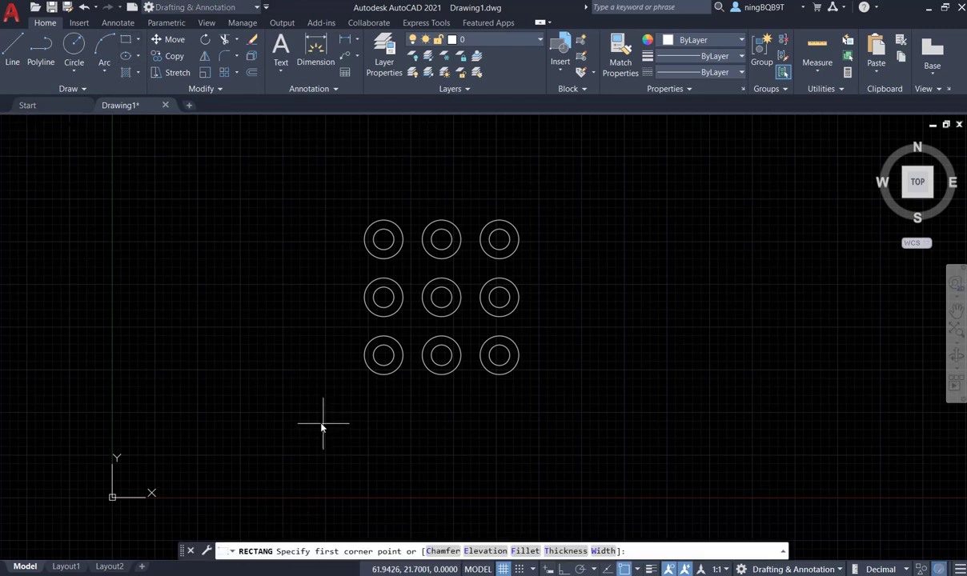
pyautogui.click(245, 385)
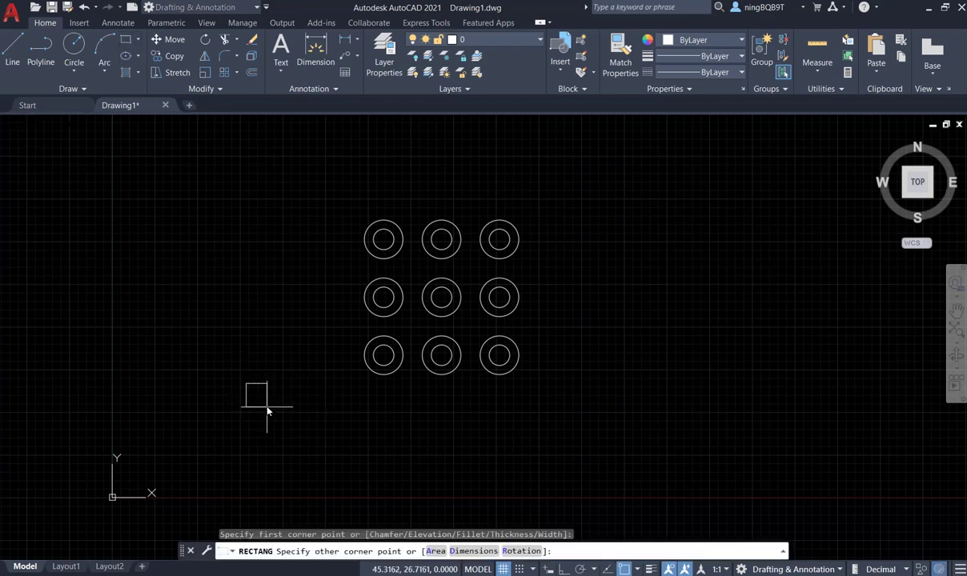
pyautogui.click(273, 411)
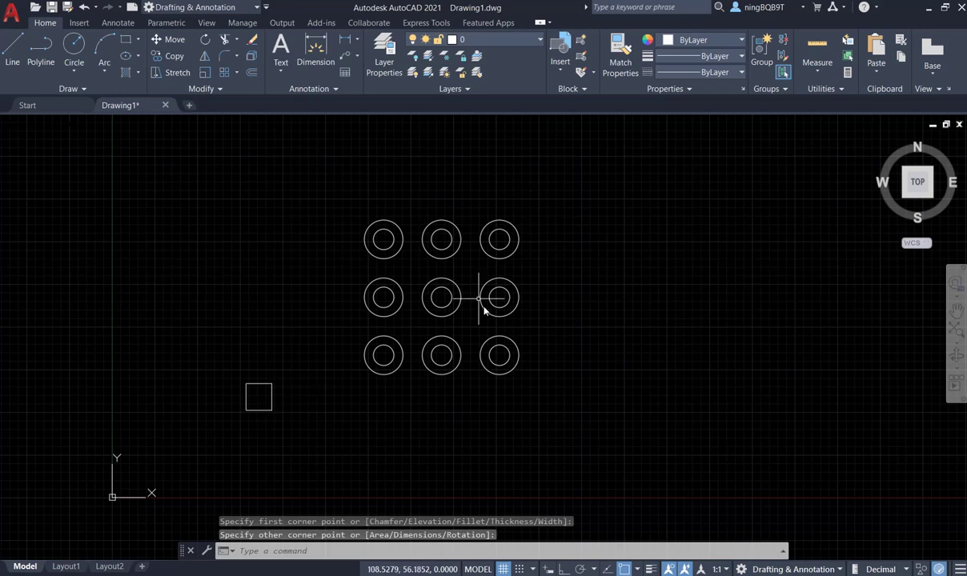
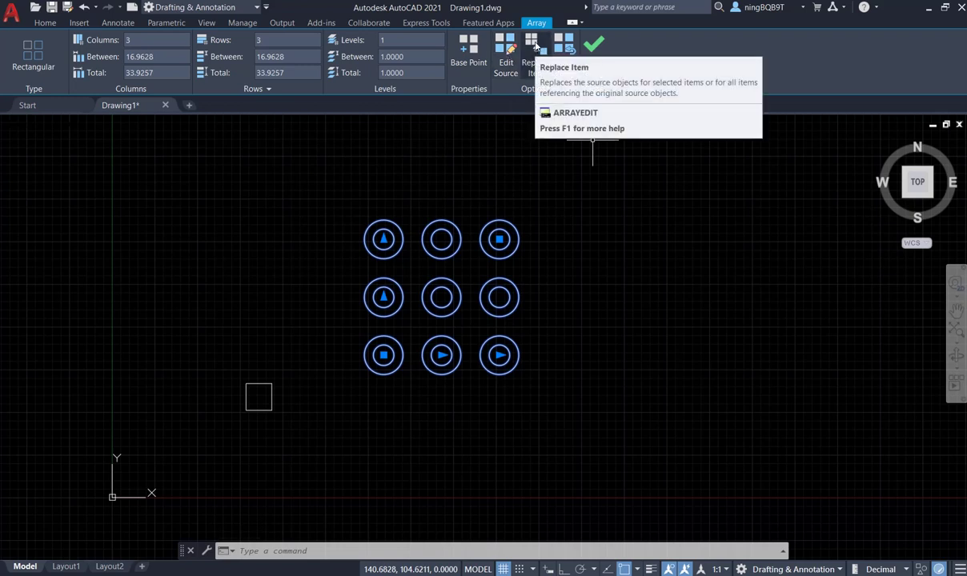
# Start replacing array items, using the small square as the replacement object with its centroid as the base point.
pyautogui.click(535, 56)
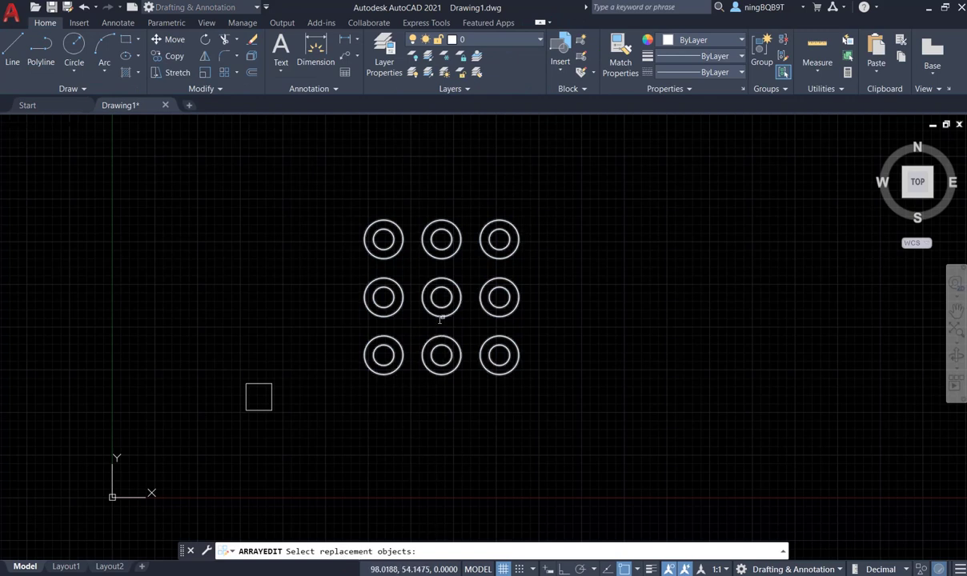
pyautogui.click(270, 409)
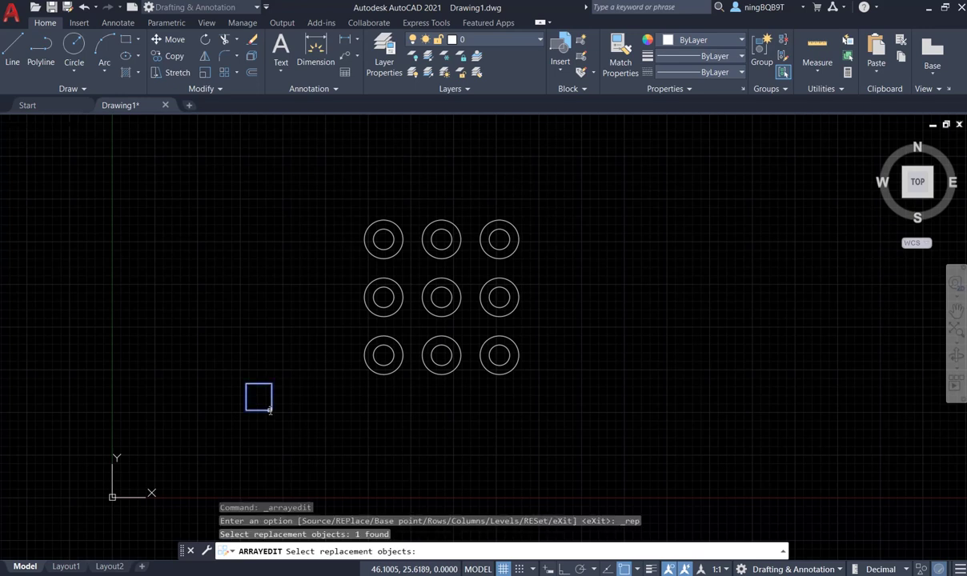
pyautogui.press('Return')
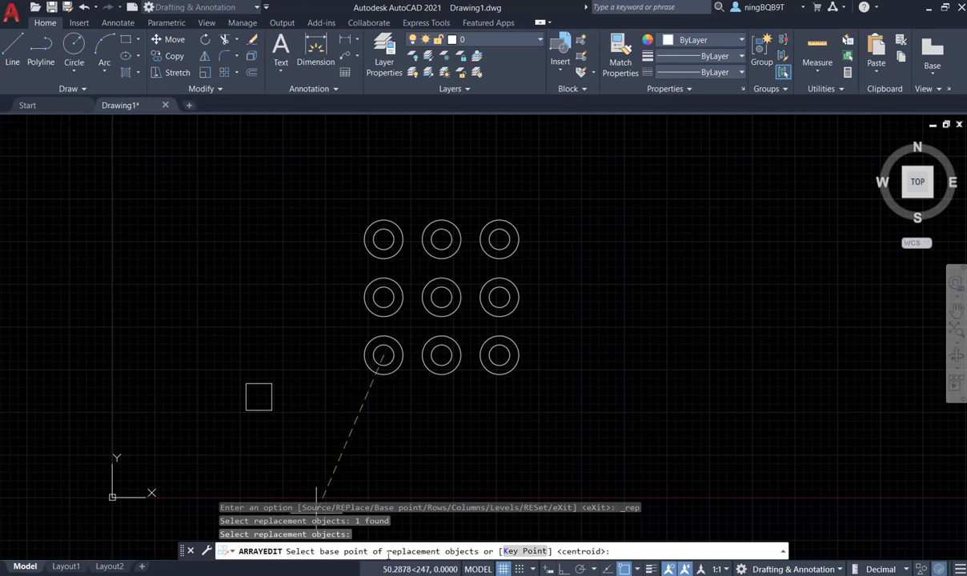
pyautogui.click(258, 396)
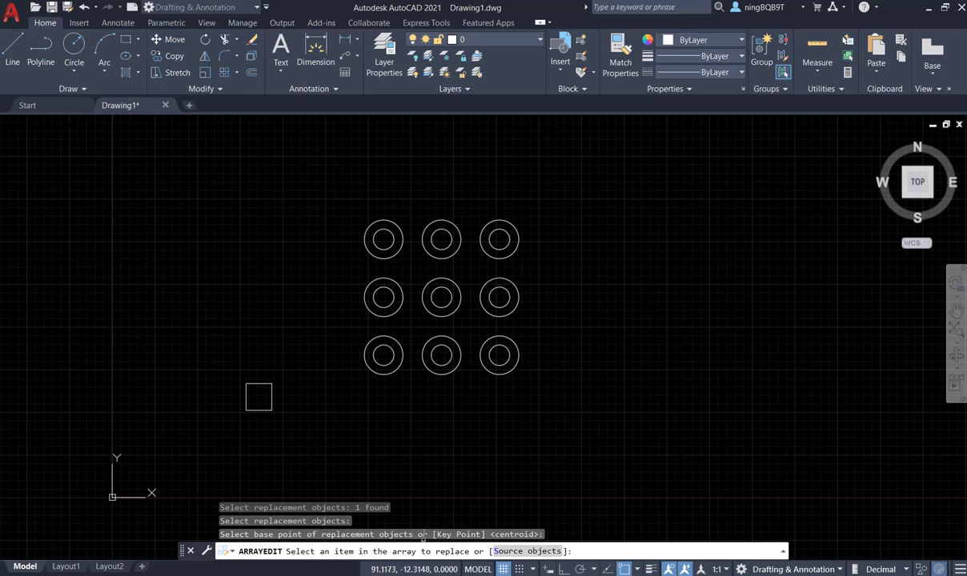
# Replace the middle, lower-left and upper-right items of the circle array with the square.
pyautogui.click(450, 298)
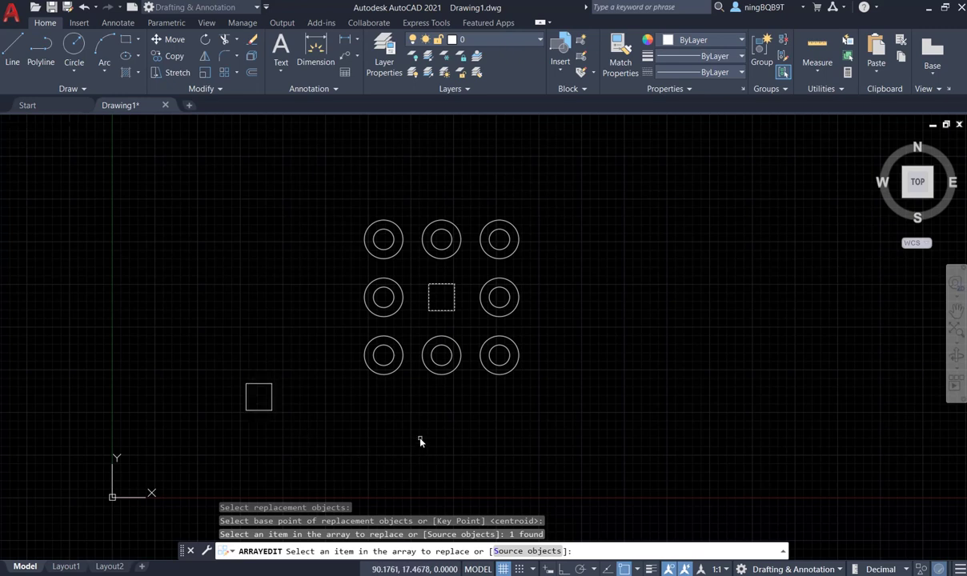
pyautogui.click(385, 364)
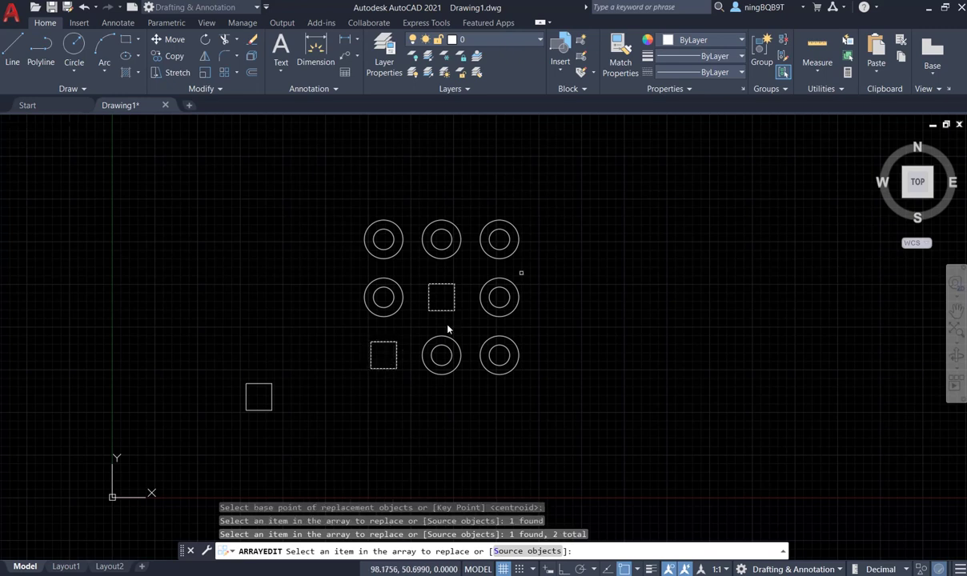
pyautogui.click(508, 240)
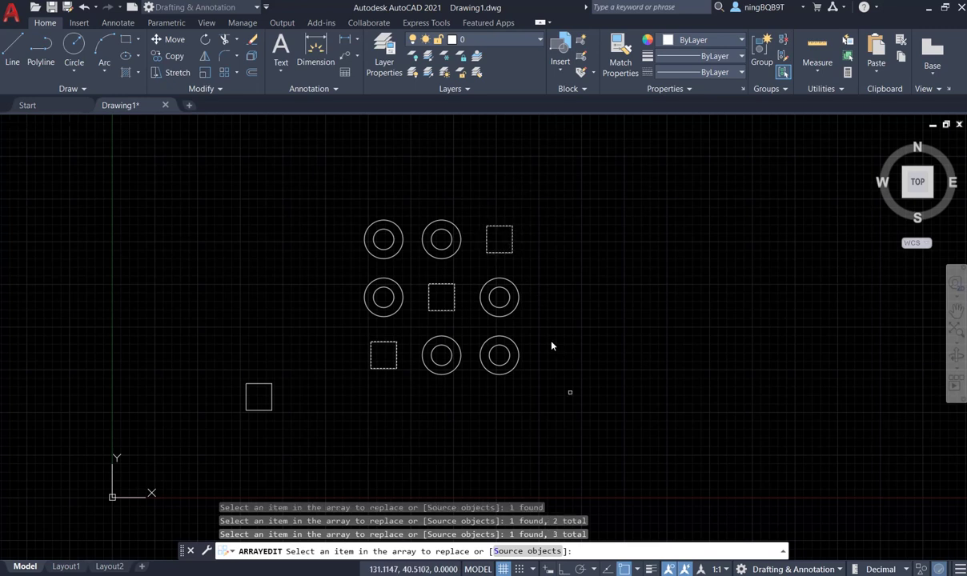
pyautogui.rightClick(414, 409)
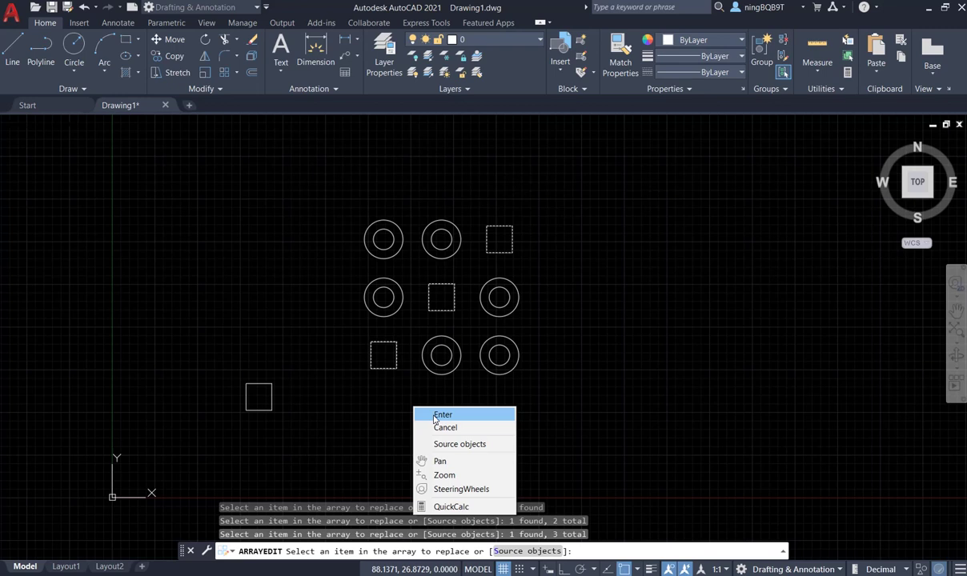
pyautogui.click(435, 419)
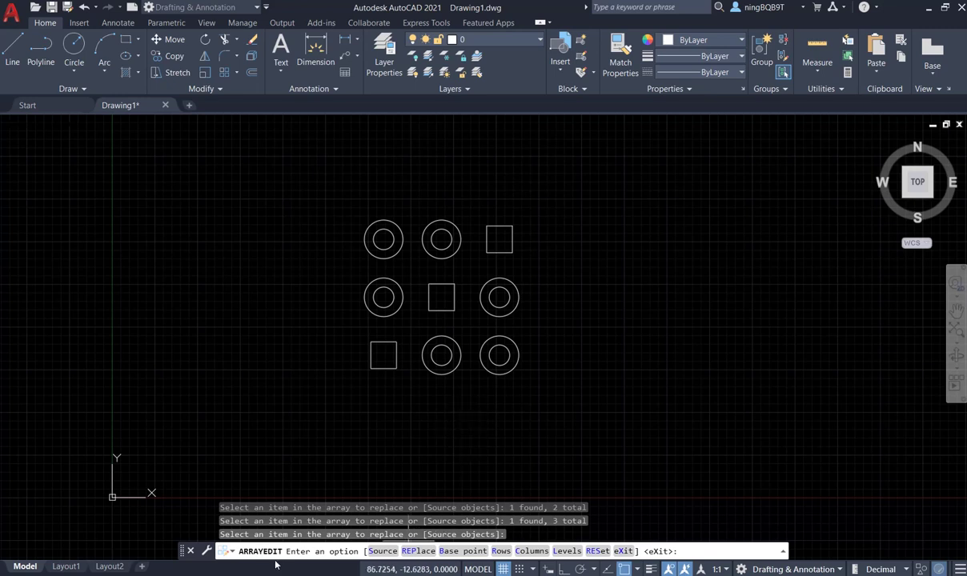
# Accept the array's current base point at the centre of the lower-left item with the Base point option.
pyautogui.click(464, 552)
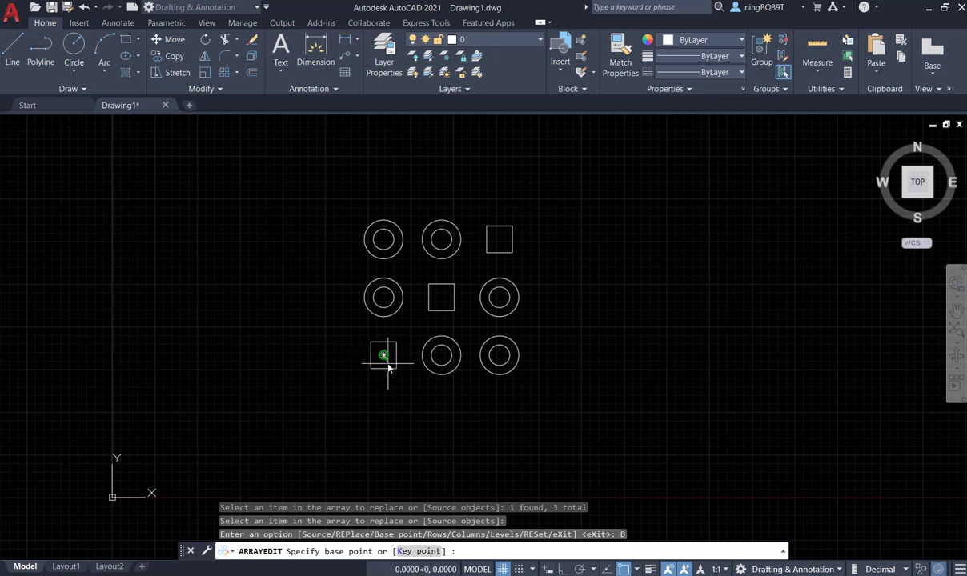
pyautogui.rightClick(429, 438)
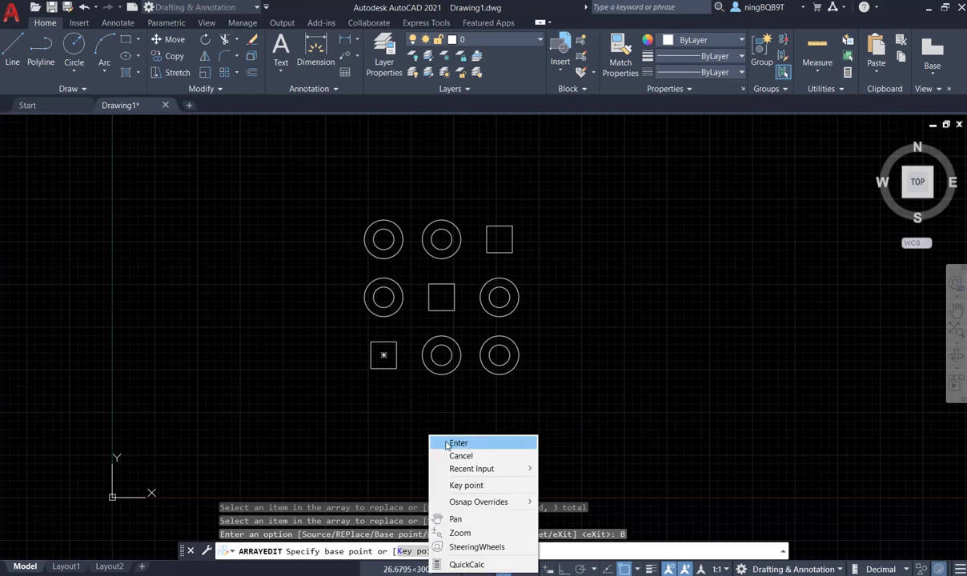
pyautogui.click(448, 444)
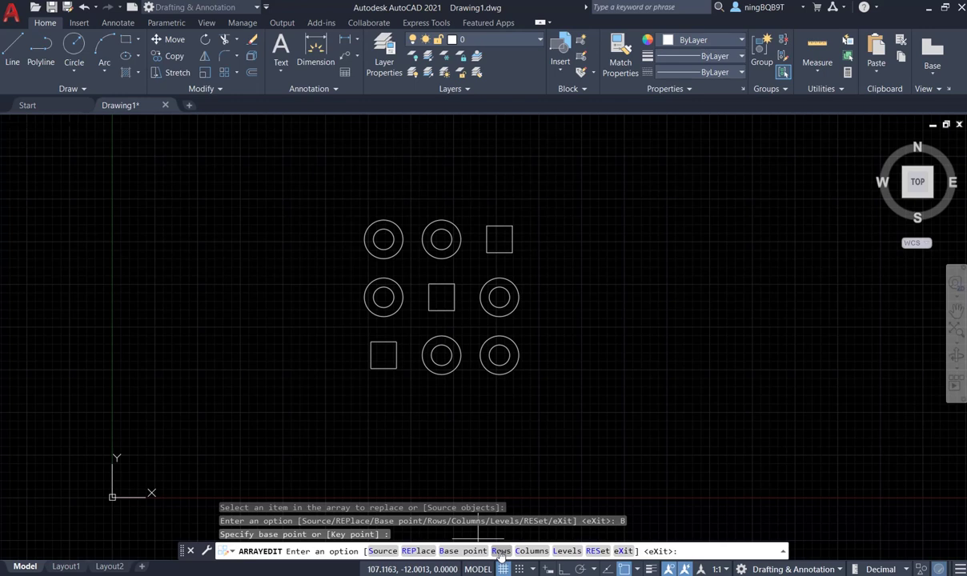
# Set the array's number of rows to 5 with the Rows option.
pyautogui.click(500, 551)
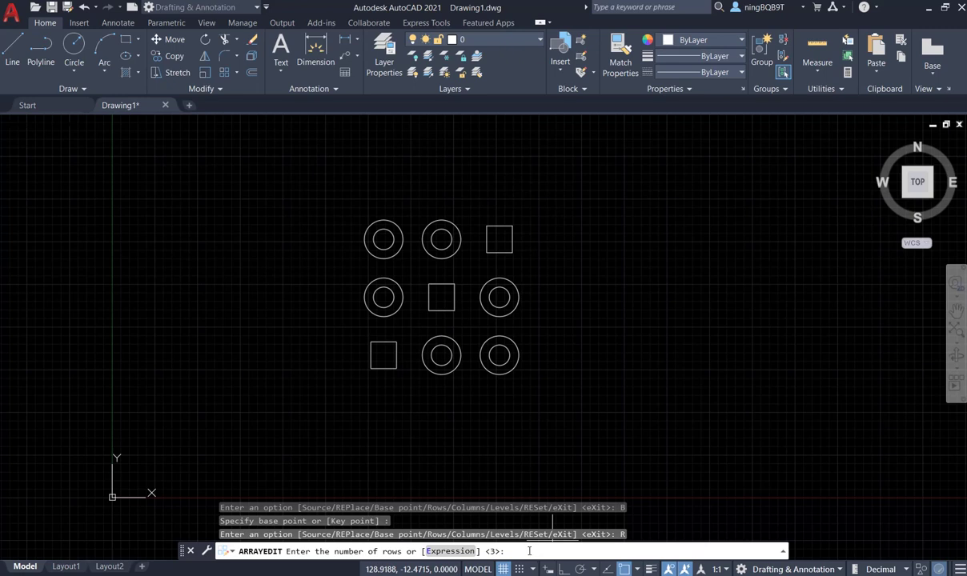
pyautogui.press('Return')
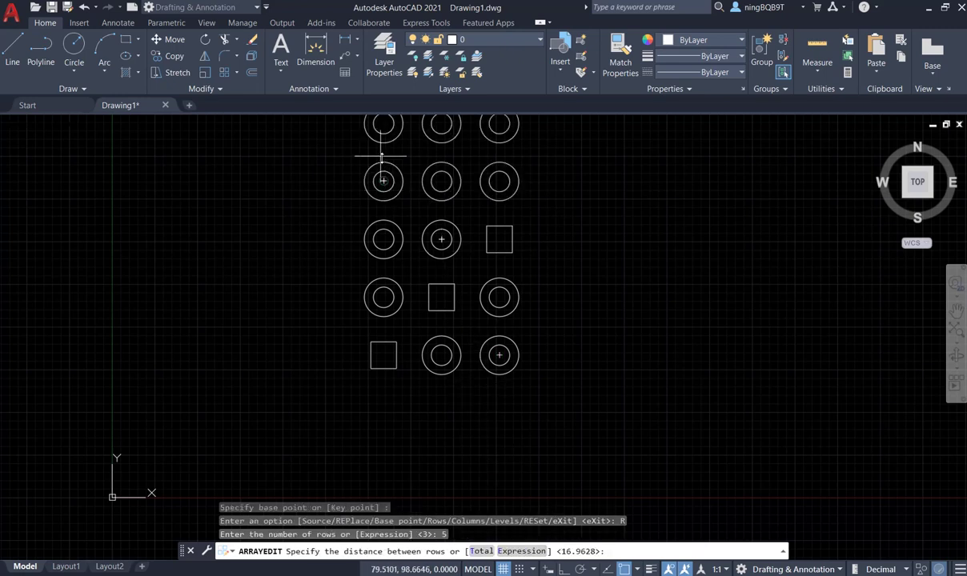
pyautogui.scroll(2, 384, 241)
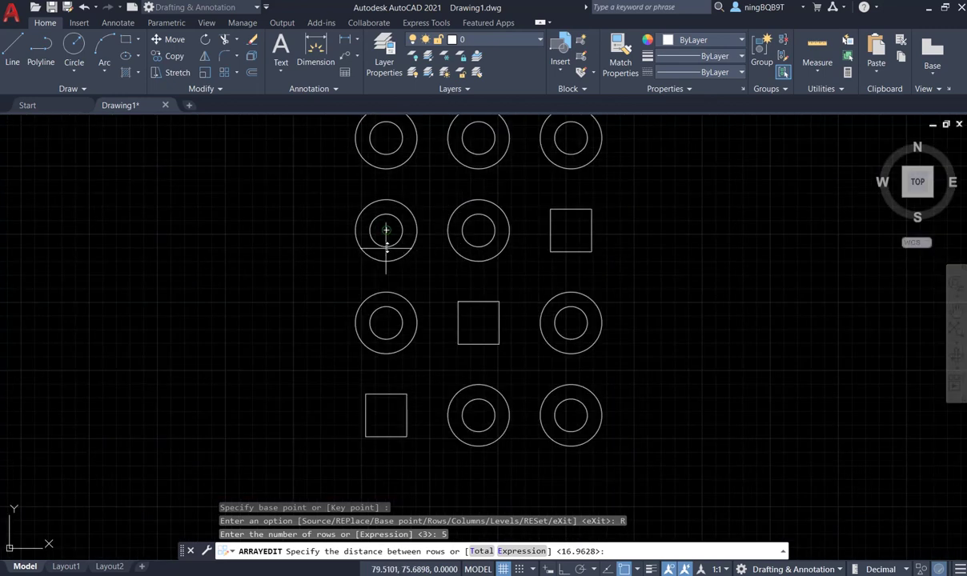
pyautogui.scroll(-4, 383, 241)
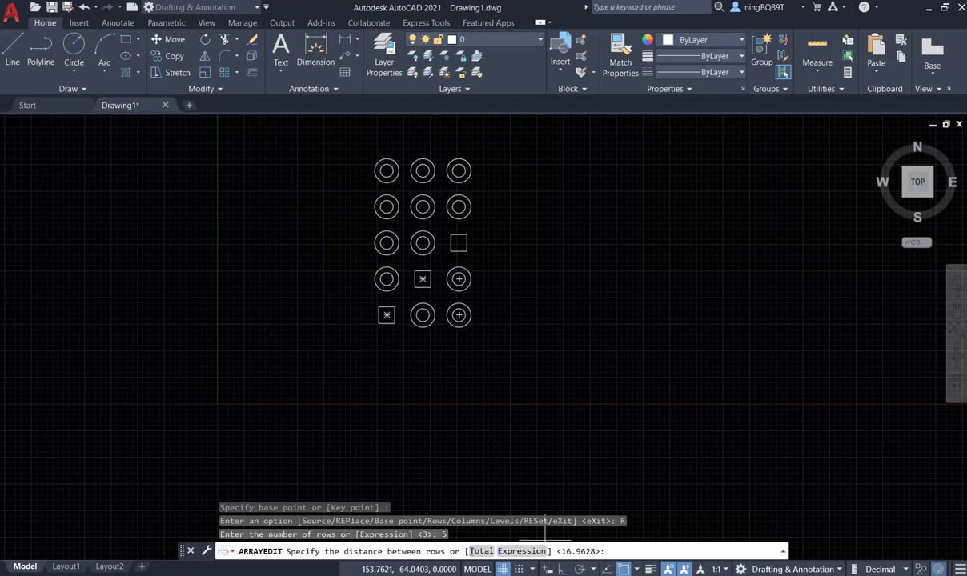
# Set the total distance between the start and end rows to 90, accepting the default elevation increment of 0.
pyautogui.click(481, 552)
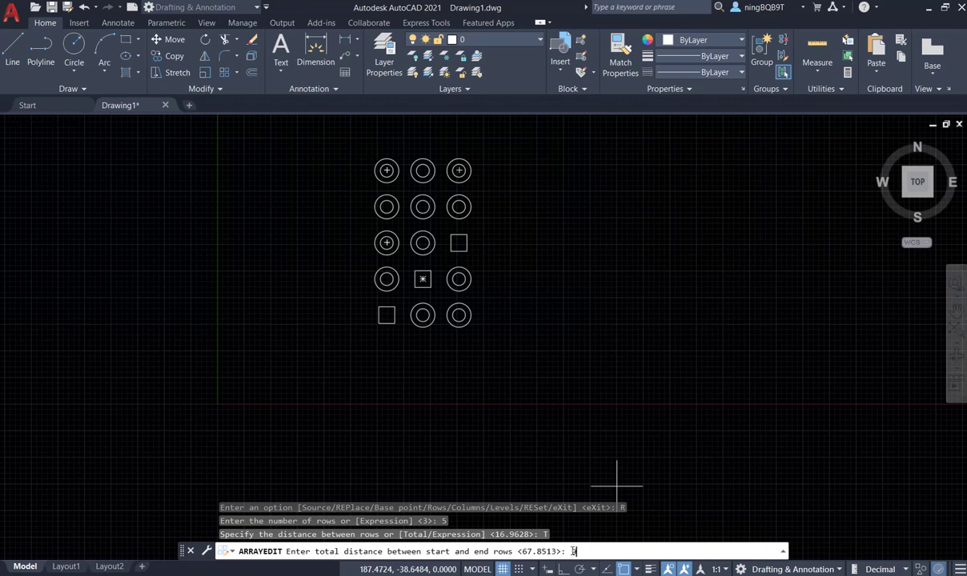
pyautogui.write('0')
pyautogui.press('Return')
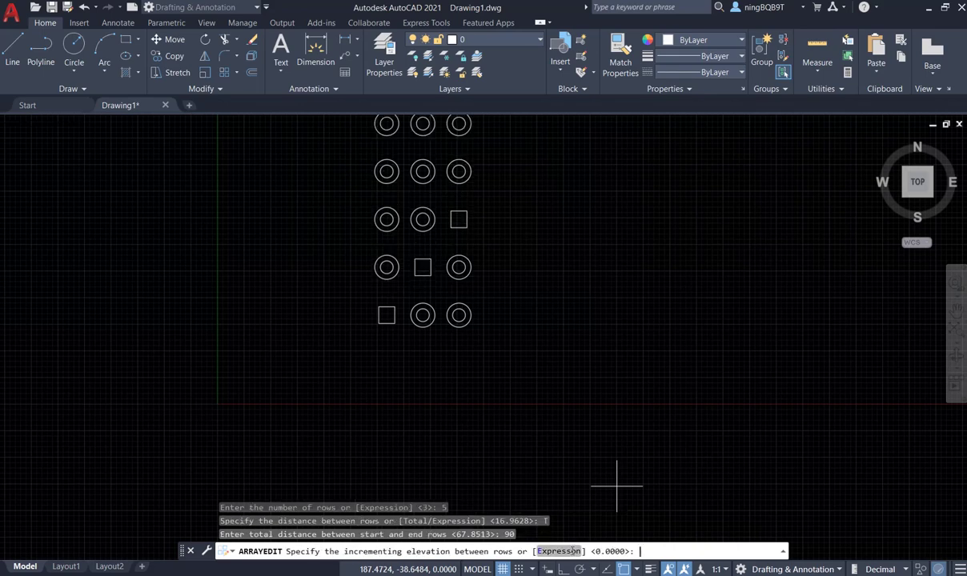
pyautogui.scroll(-2, 425, 436)
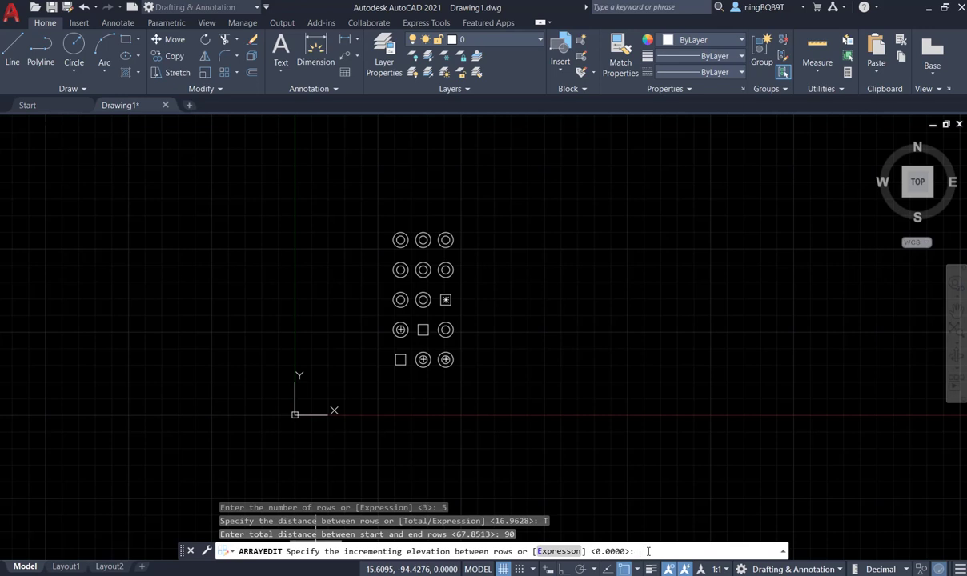
pyautogui.rightClick(598, 385)
pyautogui.click(605, 390)
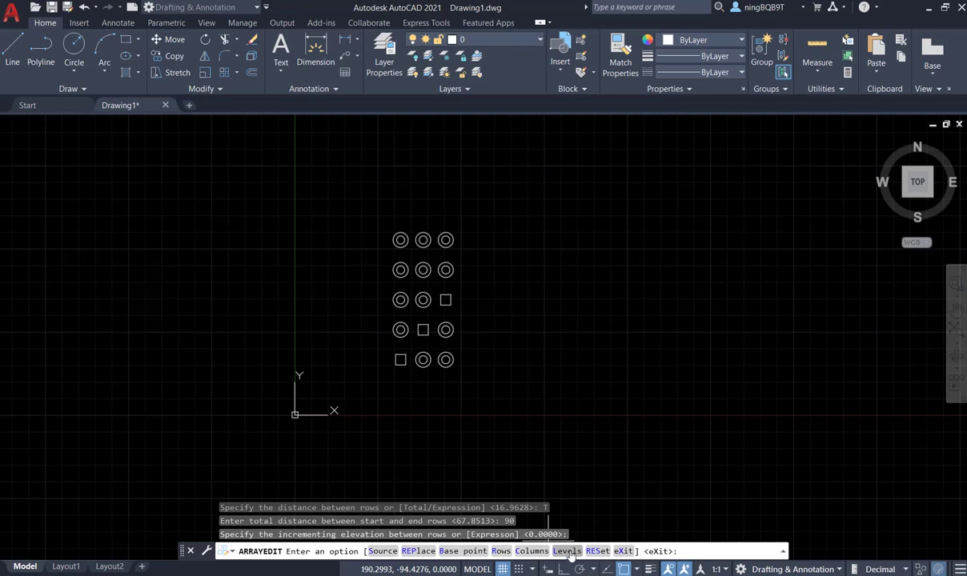
# Give the array 3 levels with a total distance of 6 between start and end levels, and finish editing the array.
pyautogui.click(567, 552)
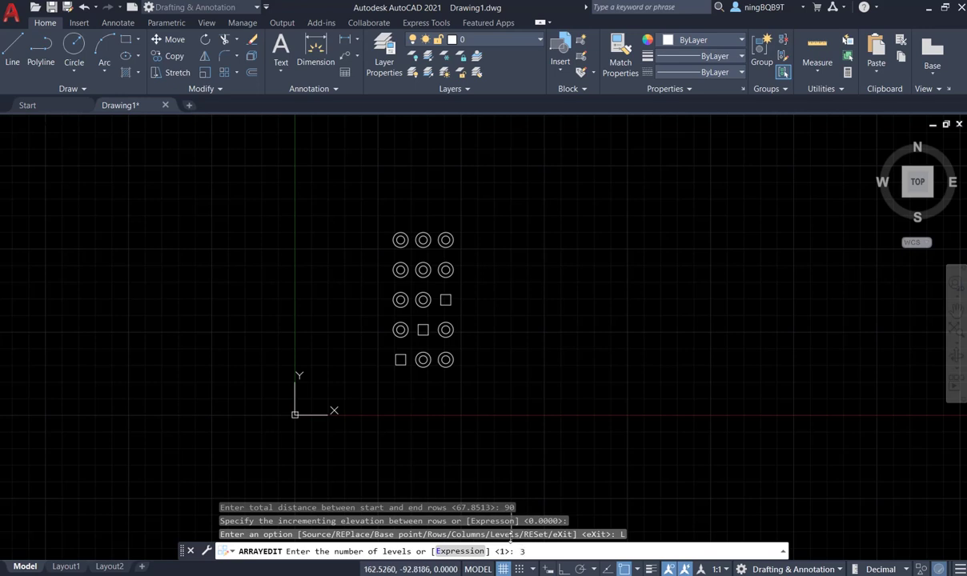
pyautogui.scroll(2, 448, 372)
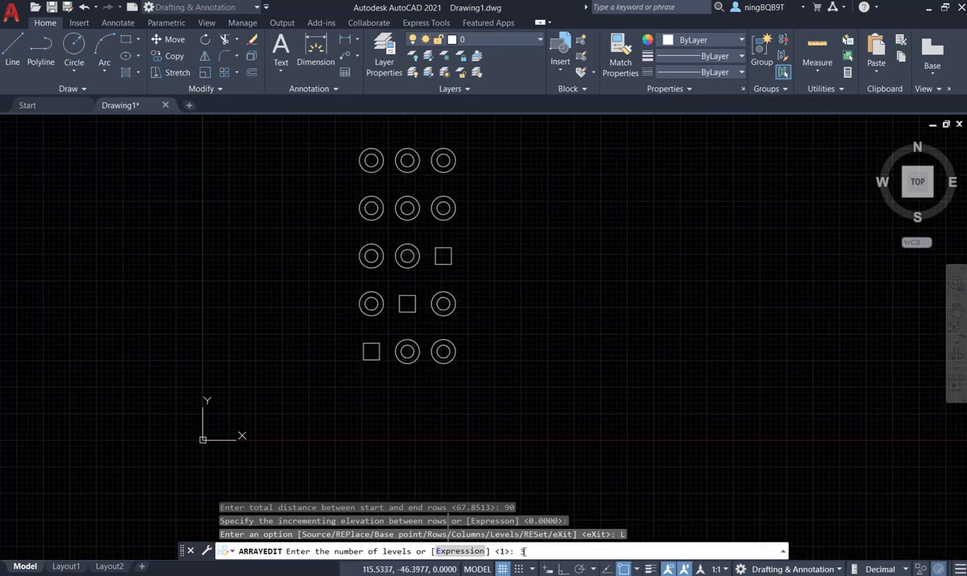
pyautogui.press('Return')
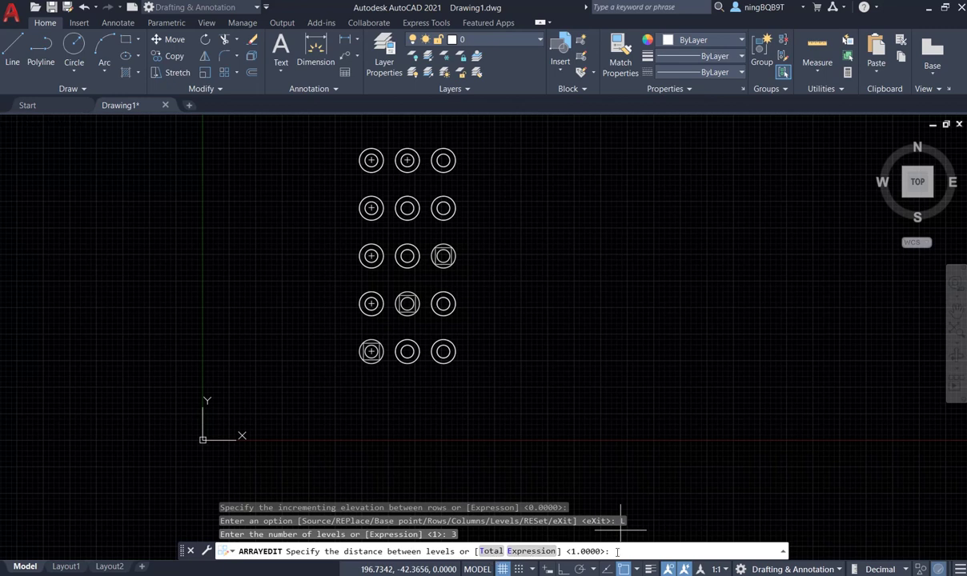
pyautogui.click(491, 551)
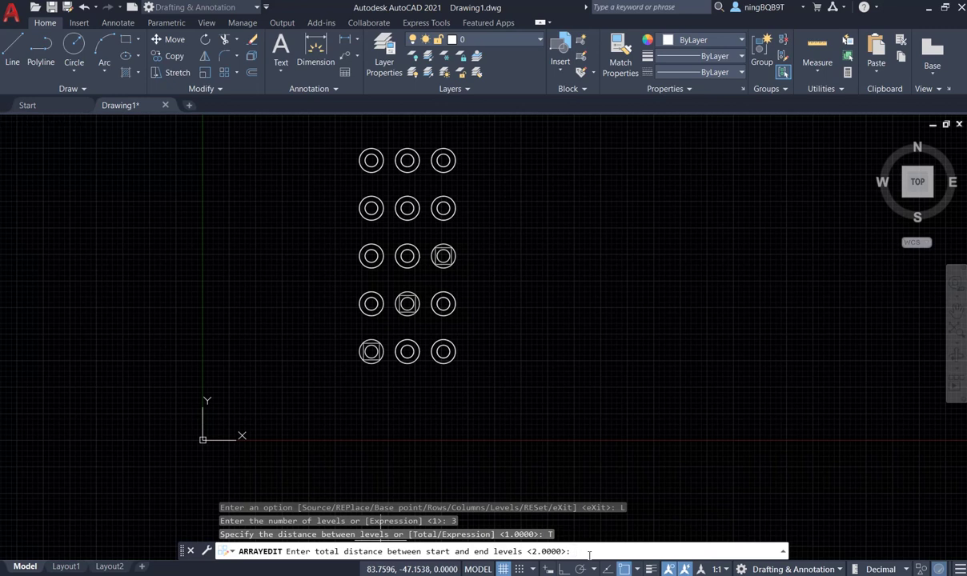
pyautogui.write('6')
pyautogui.press('Return')
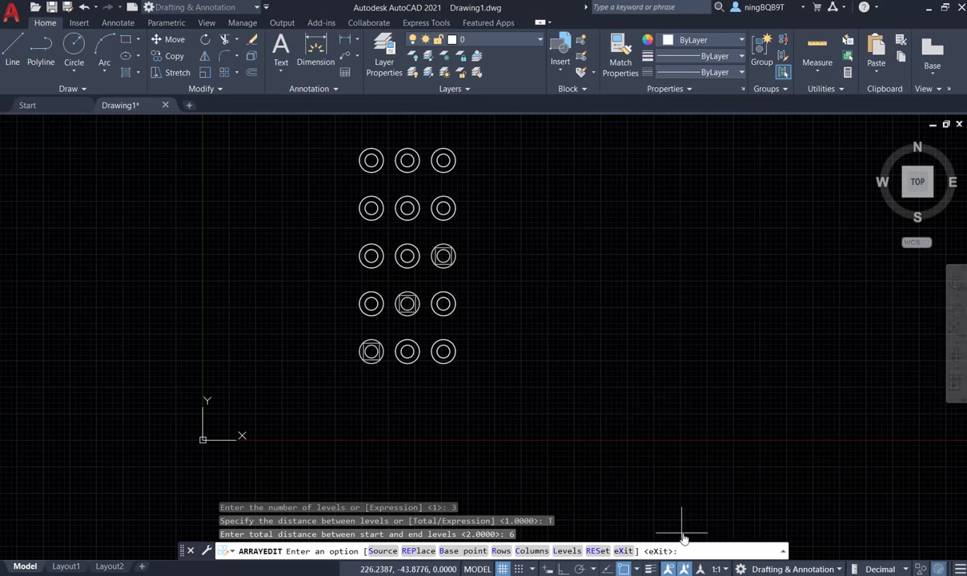
pyautogui.click(624, 552)
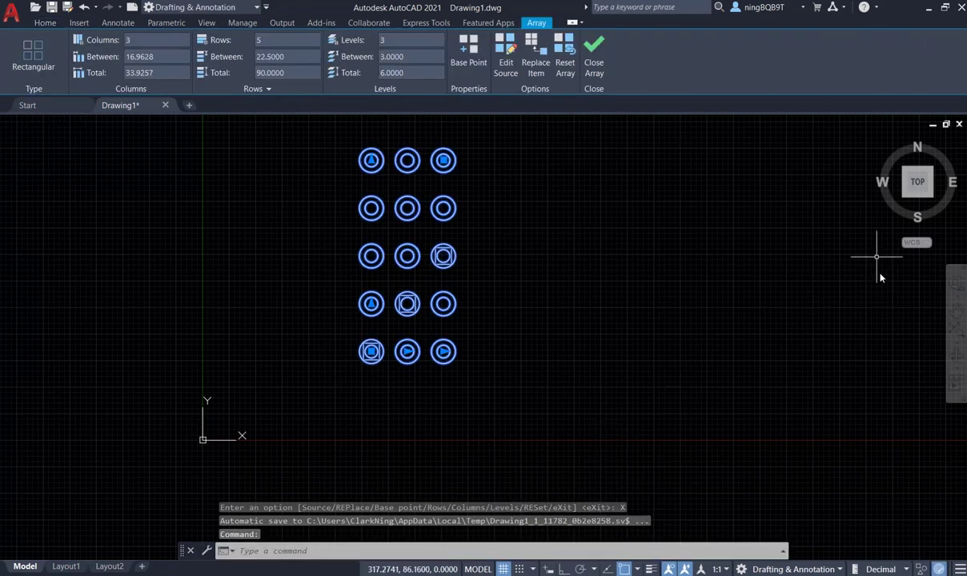
pyautogui.click(593, 51)
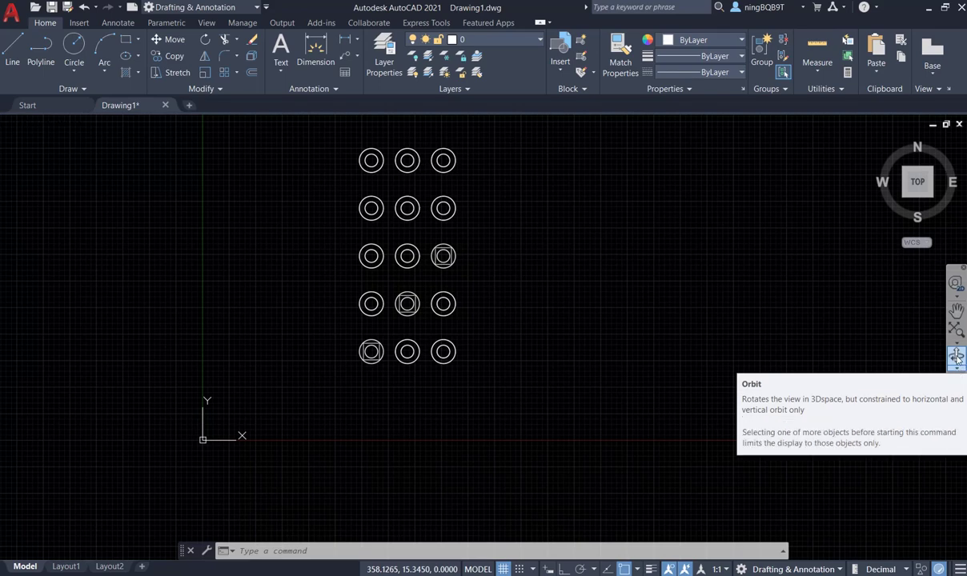
# Orbit the view to examine the array's stacked levels in 3D, and return to the top view.
pyautogui.click(957, 357)
pyautogui.moveTo(611, 390); pyautogui.dragTo(608, 292)
pyautogui.rightClick(755, 307)
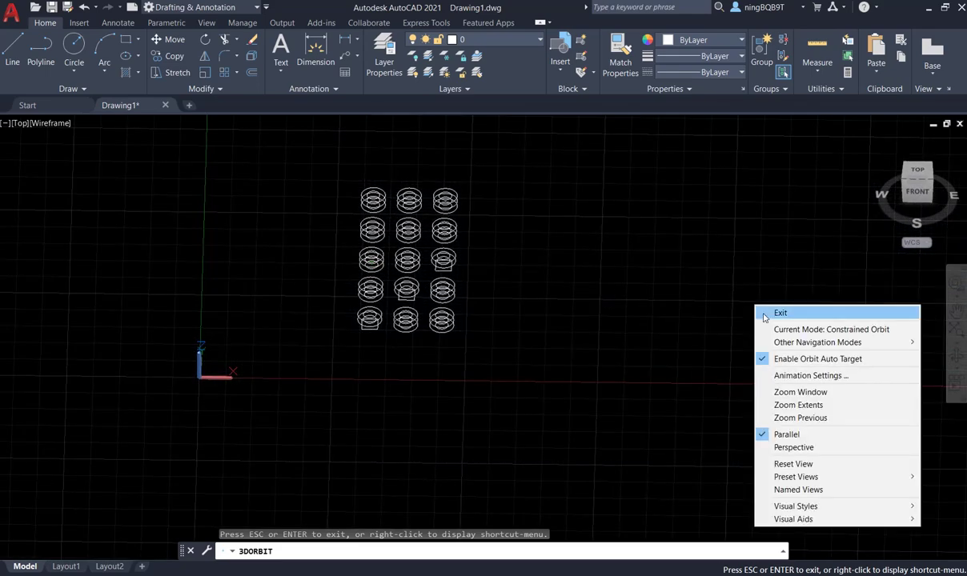
pyautogui.click(765, 313)
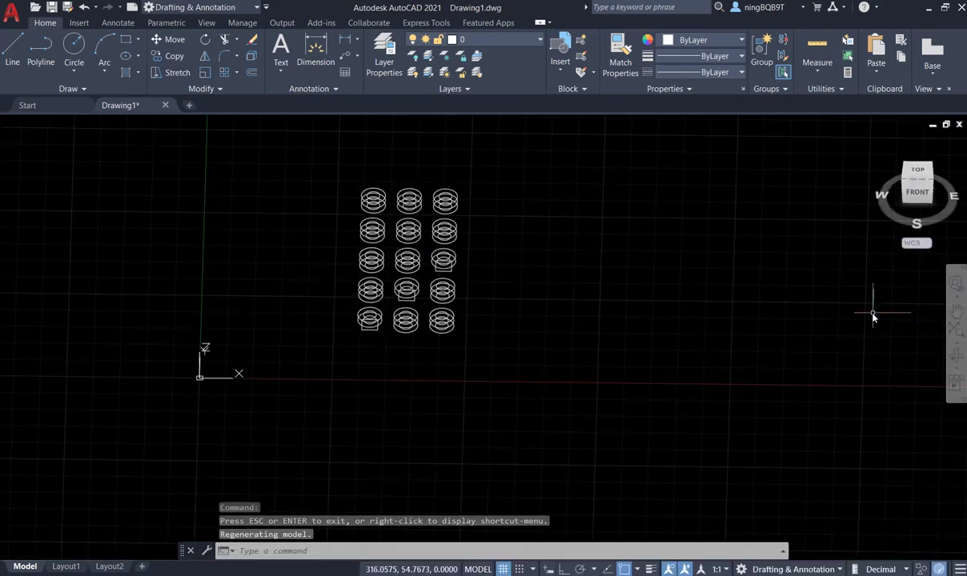
pyautogui.click(918, 171)
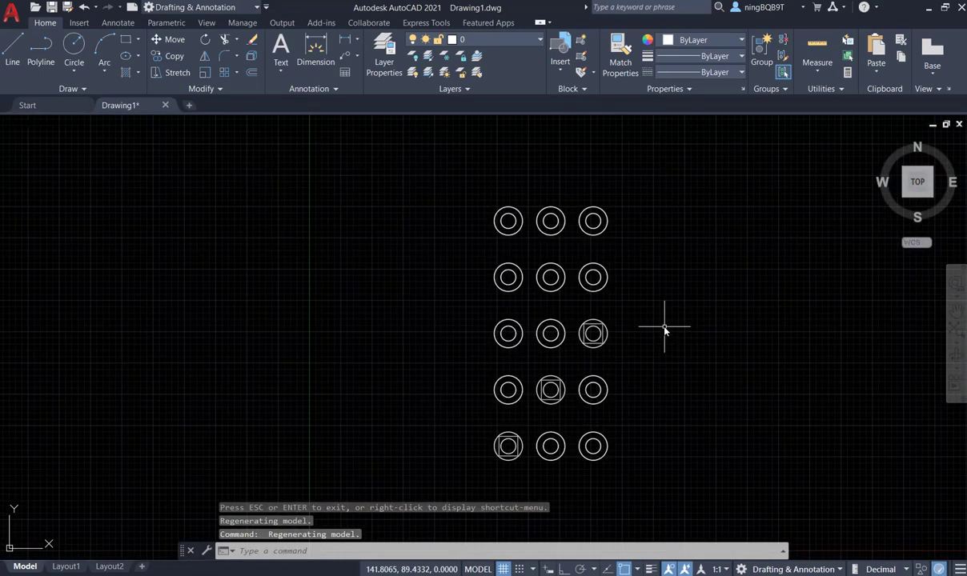